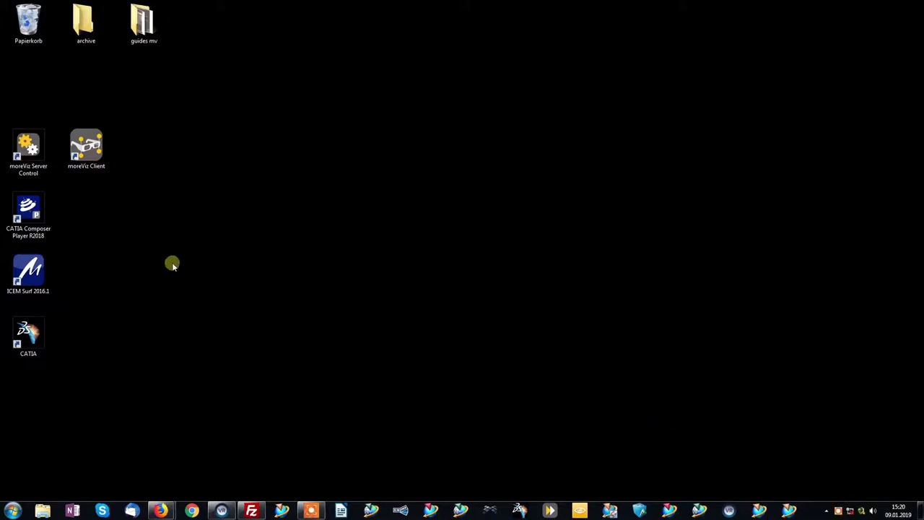
Launch moreViz Server Control from the desktop and bring up its tray menu.
click(27, 159)
double_click(27, 147)
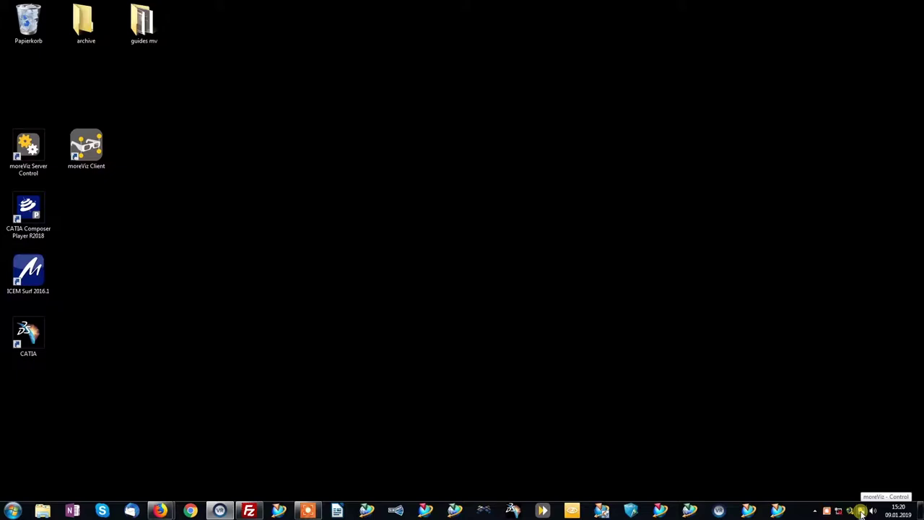
right_click(861, 511)
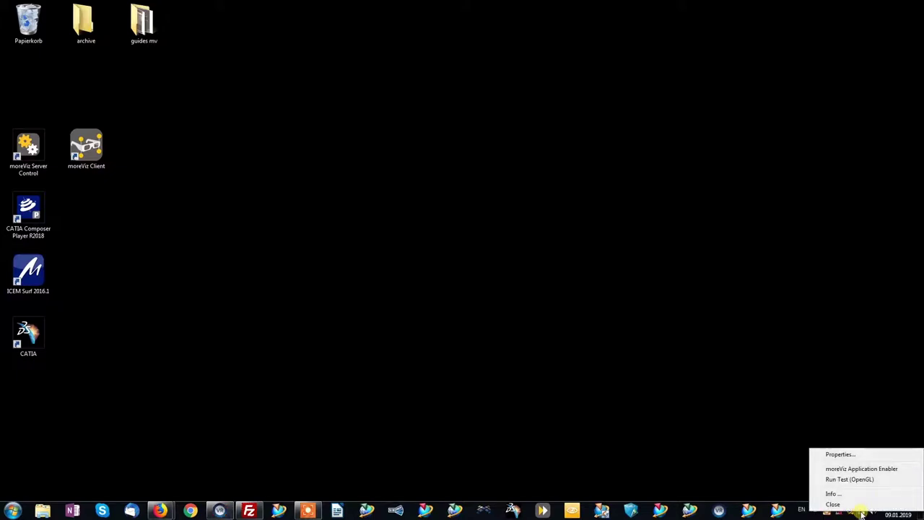
Open the moreViz Application Enabler, move it aside, and start adding a new application.
click(899, 470)
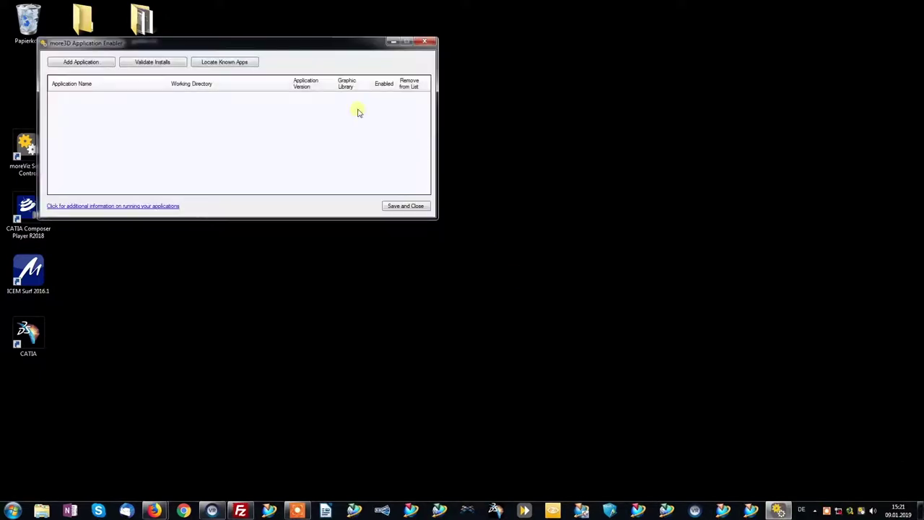
drag(239, 44, 619, 115)
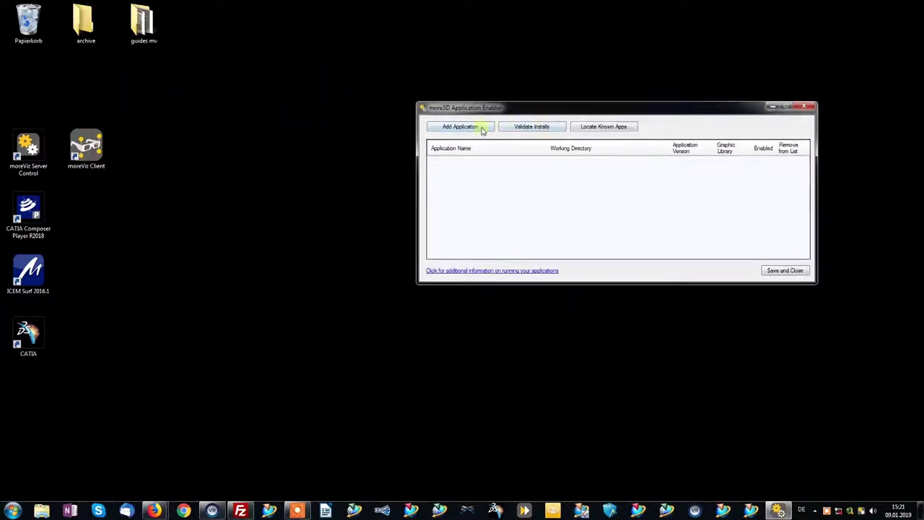
click(478, 125)
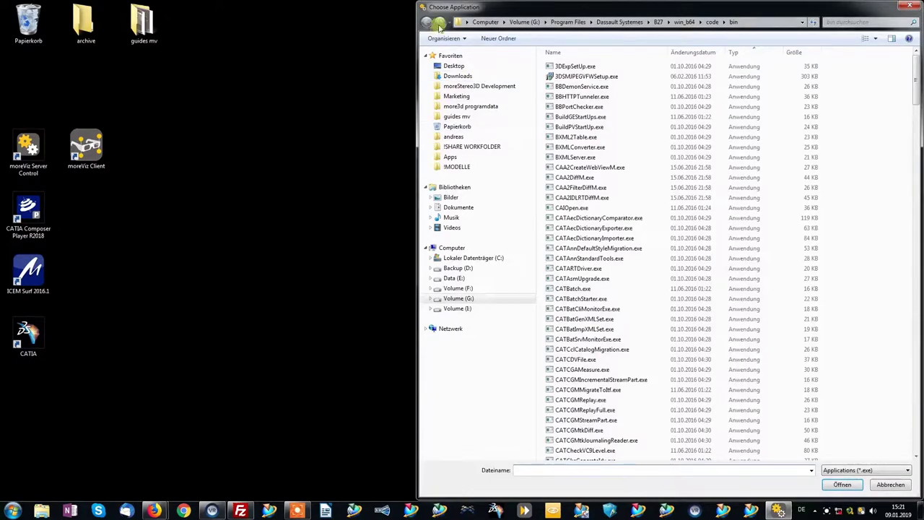
drag(418, 78, 624, 85)
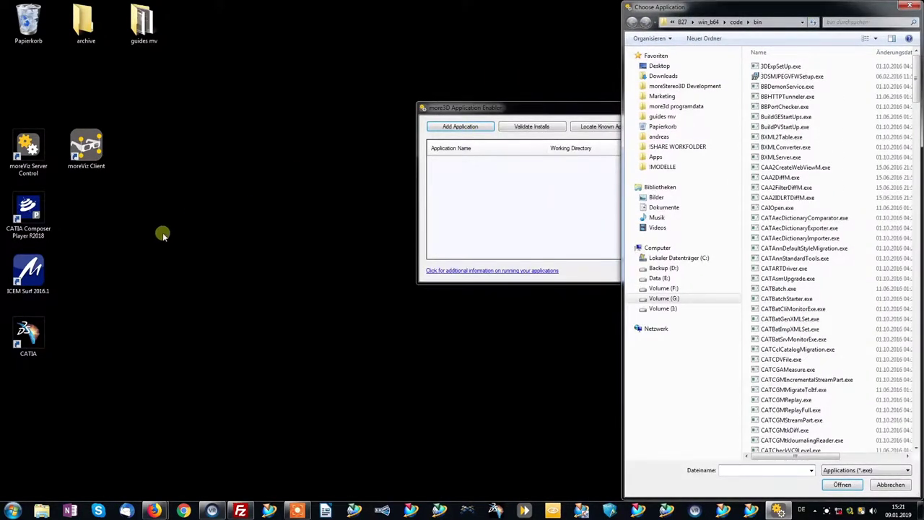
click(29, 272)
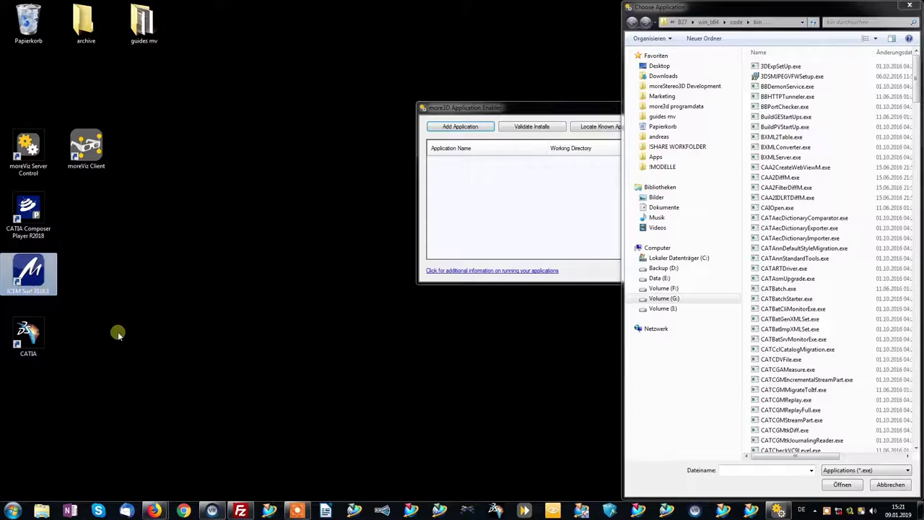
Copy the ICEM Surf folder path I:\Program Files\ICEM\win_b64\code\bin from its shortcut properties.
right_click(31, 278)
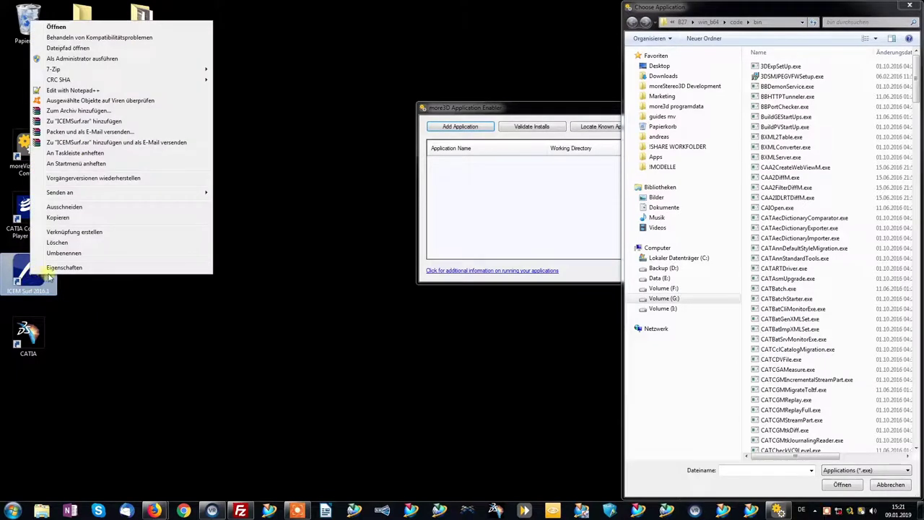
click(72, 269)
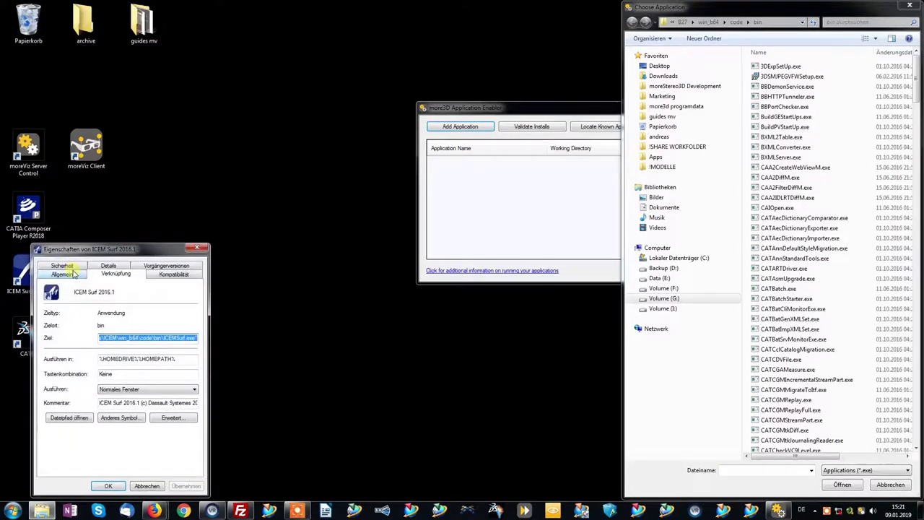
click(75, 420)
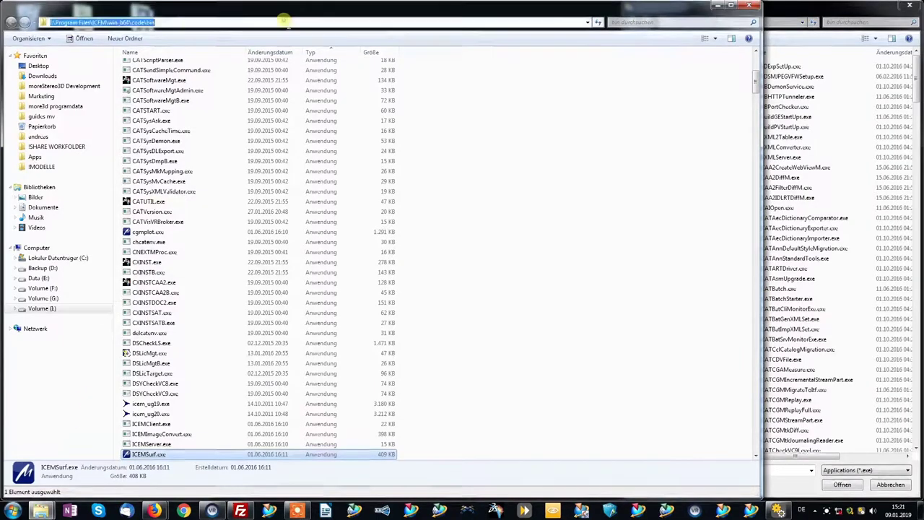
click(72, 23)
right_click(162, 23)
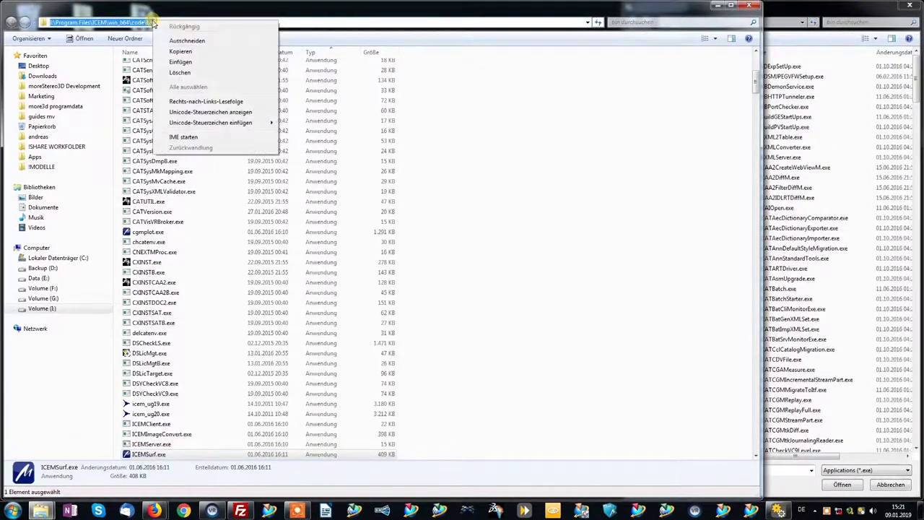
click(180, 51)
click(717, 5)
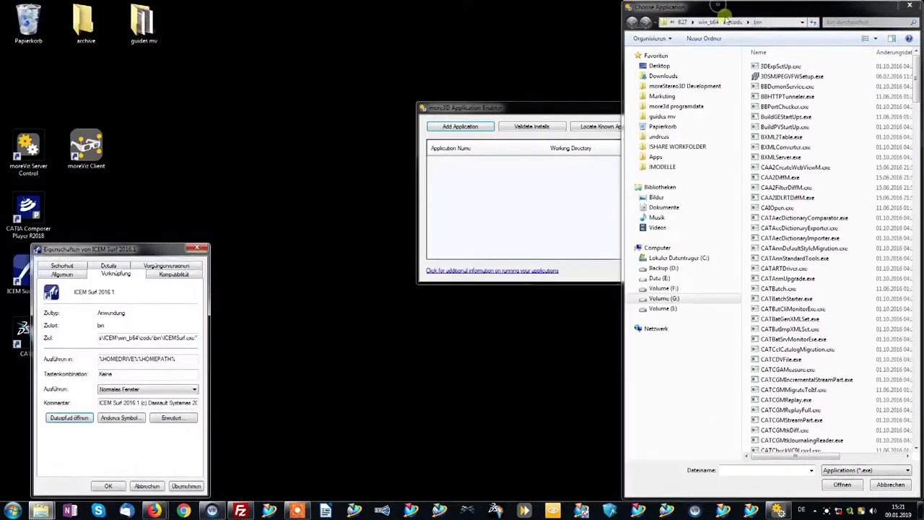
Paste the ICEM bin path into the file chooser and select ICEMSurf.exe.
click(767, 22)
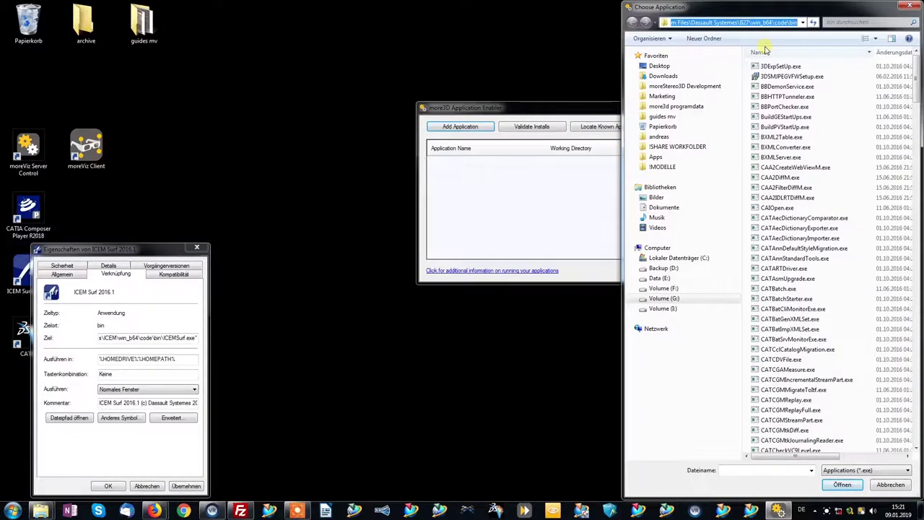
key(ctrl+v)
key(Return)
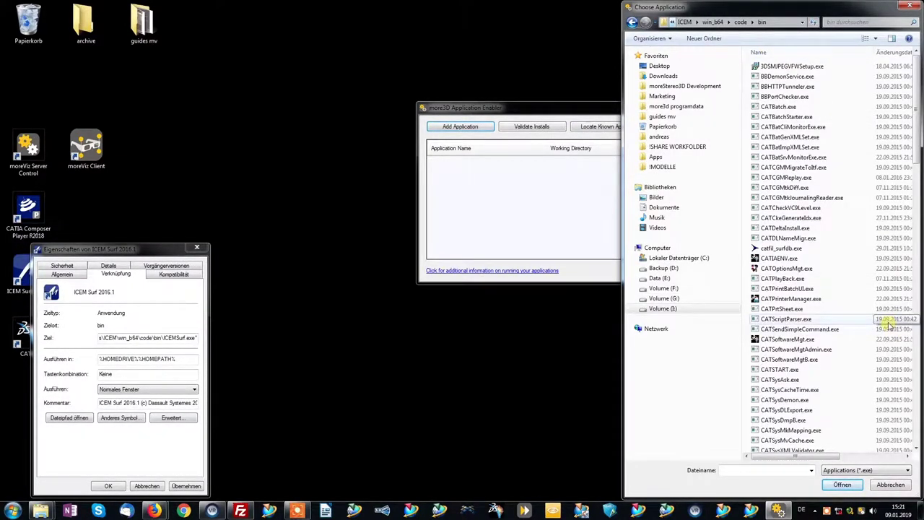
drag(914, 144, 908, 242)
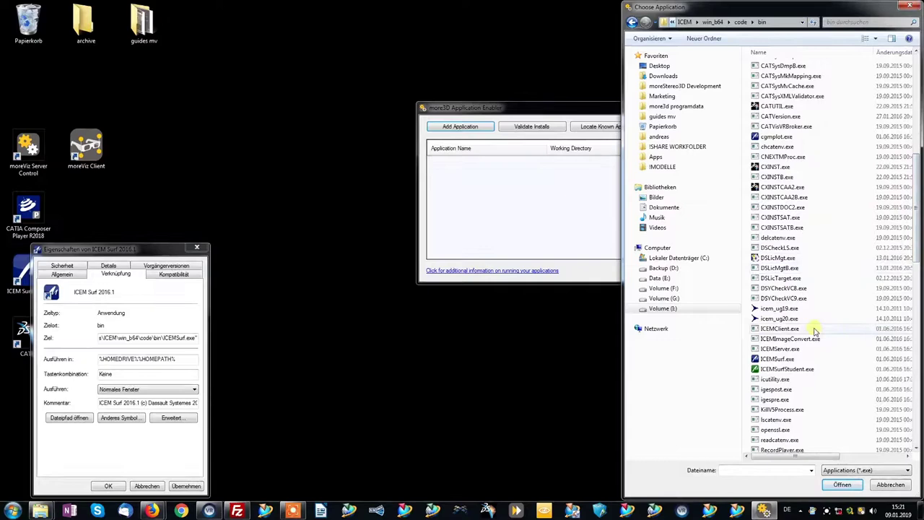
click(770, 359)
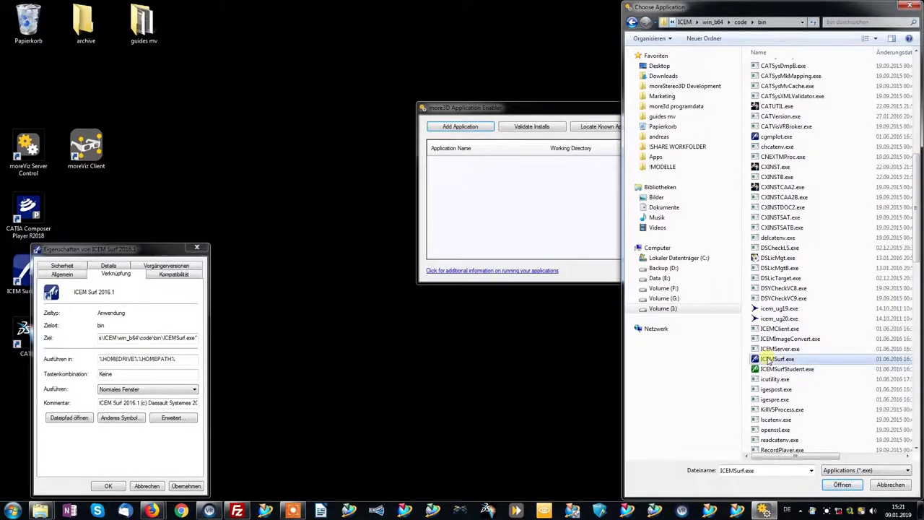
Add ICEMSurf.exe as a new Win64/OpenGL application and close the shortcut properties.
click(842, 484)
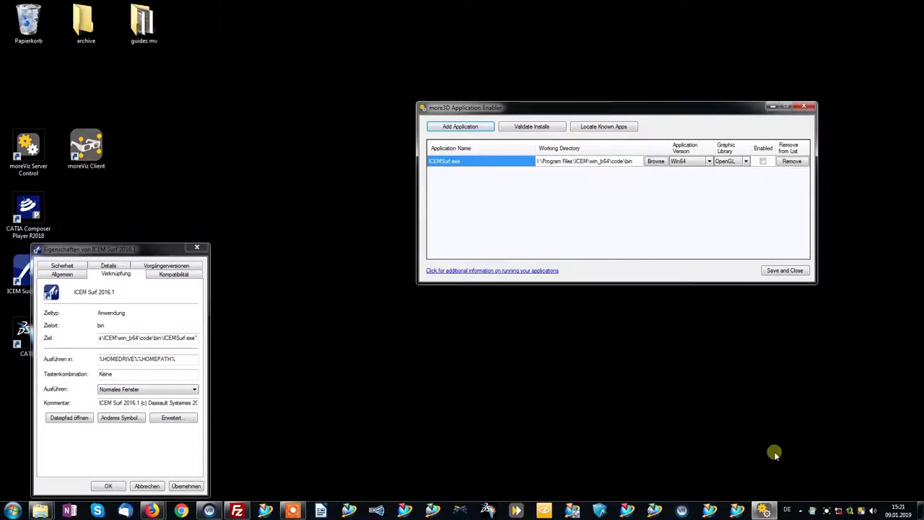
click(161, 485)
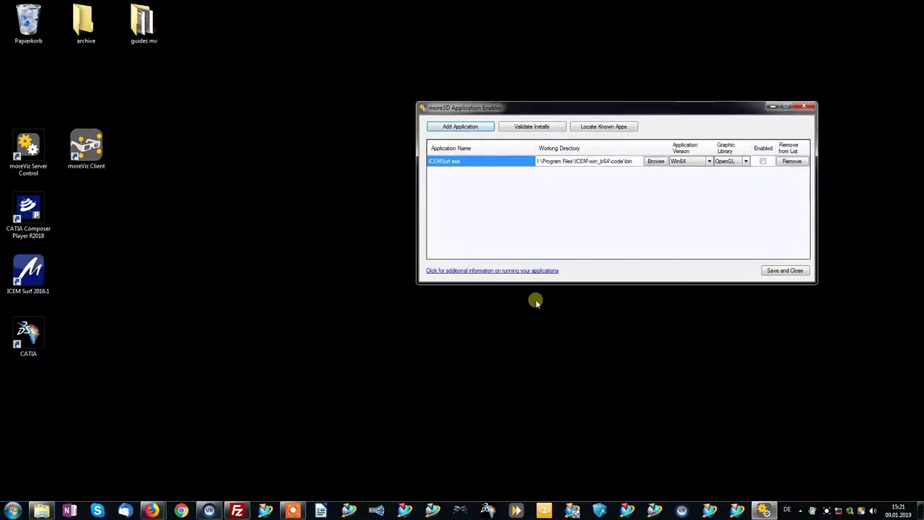
click(546, 161)
drag(550, 111, 446, 158)
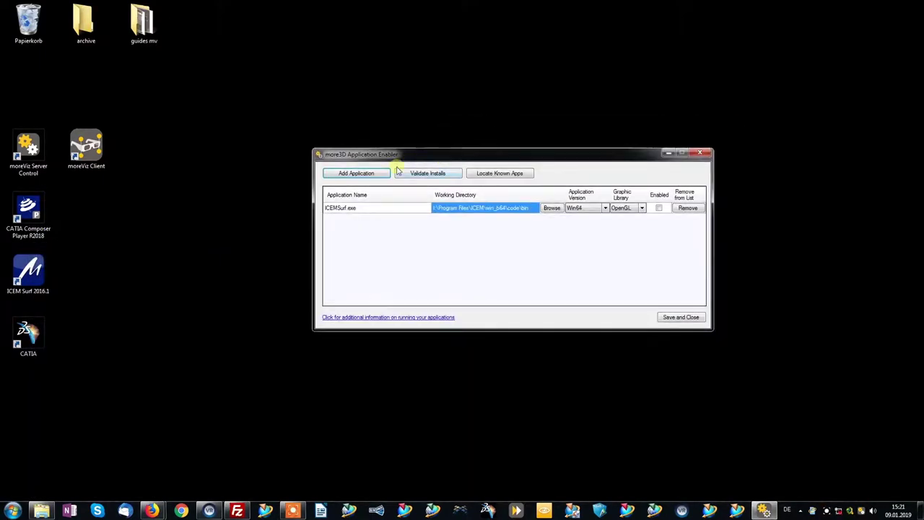
Tick Enabled for the ICEMSurf.exe entry, confirm, and save the Enabler settings.
click(405, 207)
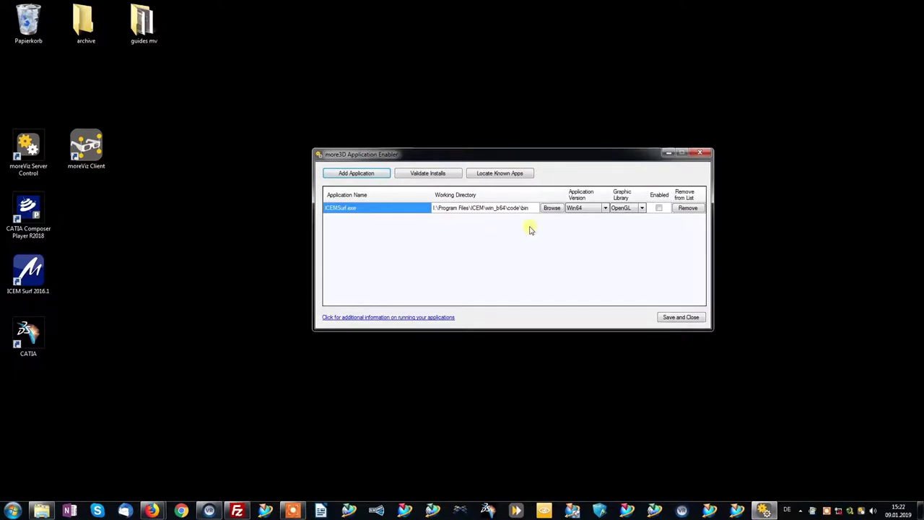
click(658, 208)
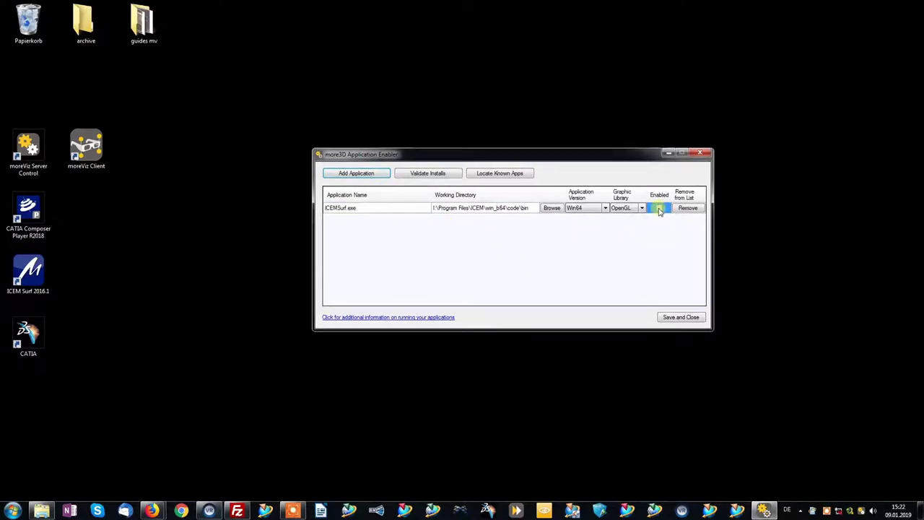
click(658, 207)
click(477, 297)
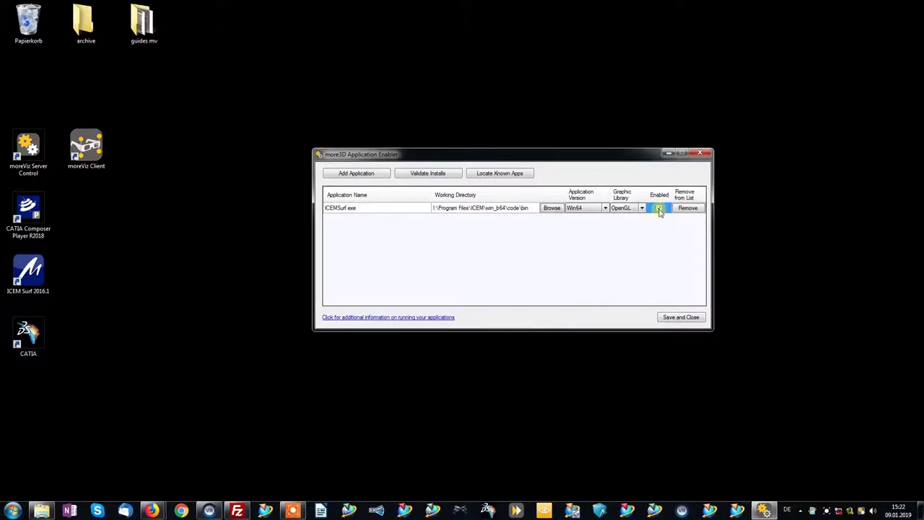
click(681, 317)
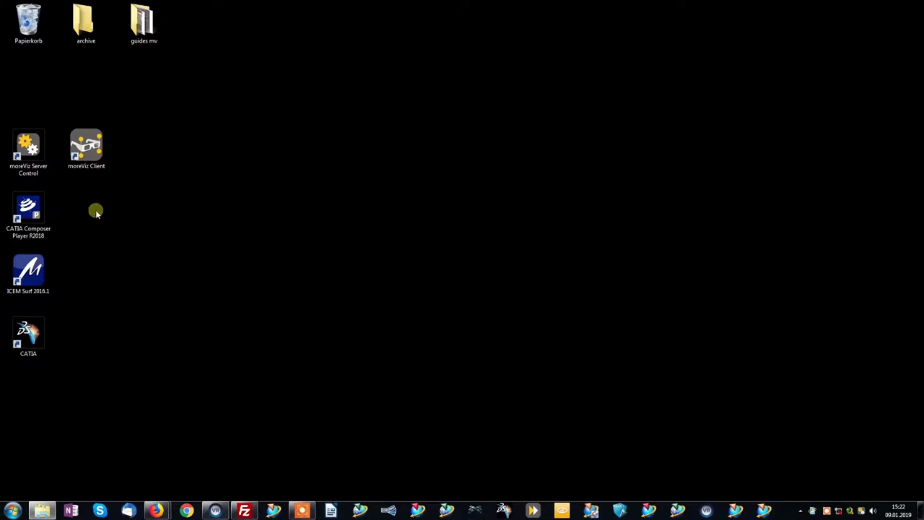
Launch moreViz Client snapped to the right half, then start ICEM Surf 2016.1.
double_click(88, 145)
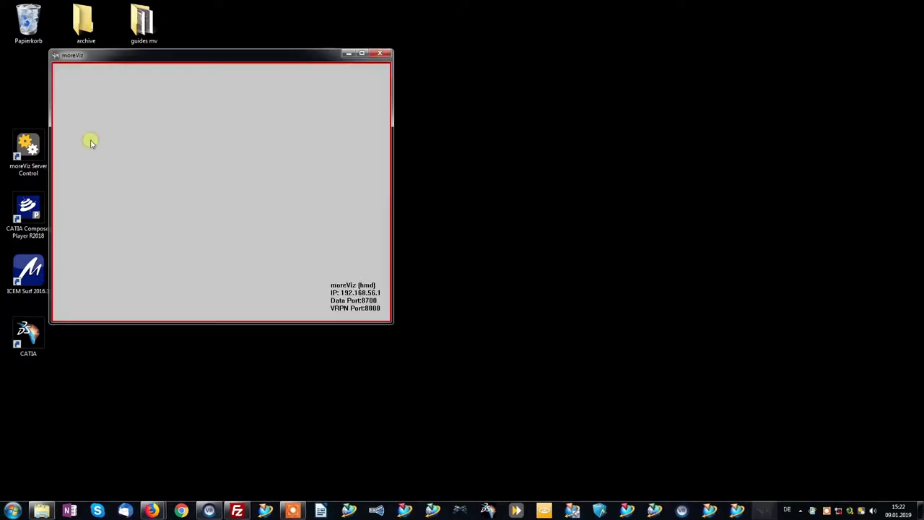
key(super+Right)
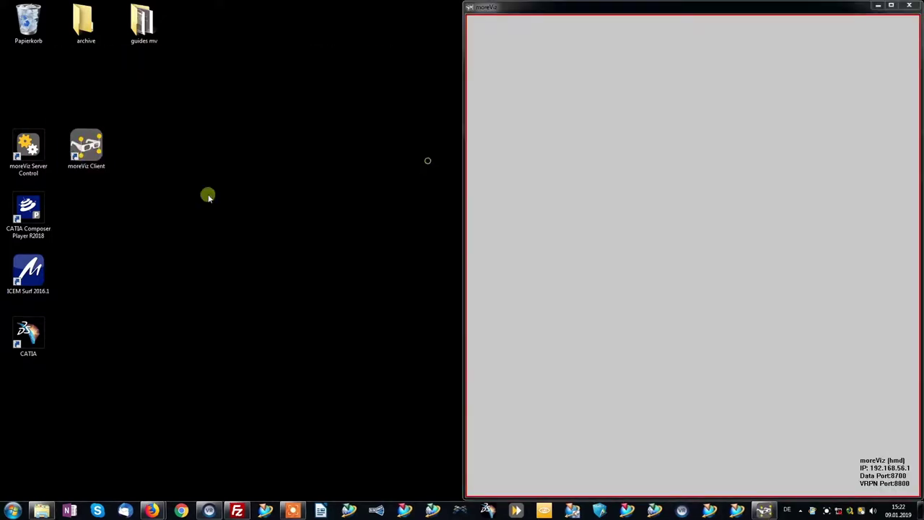
double_click(29, 272)
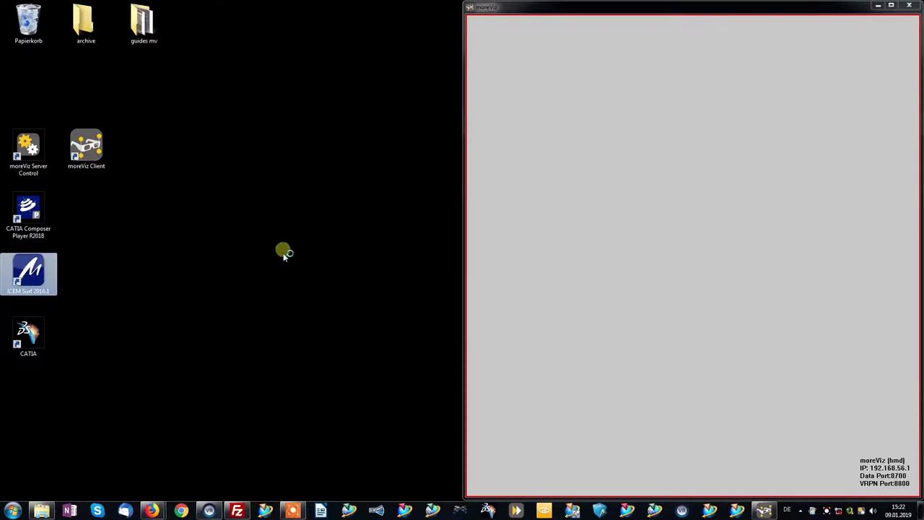
Decline restoring the previous session and open the Enterprise.stl ship model.
click(521, 279)
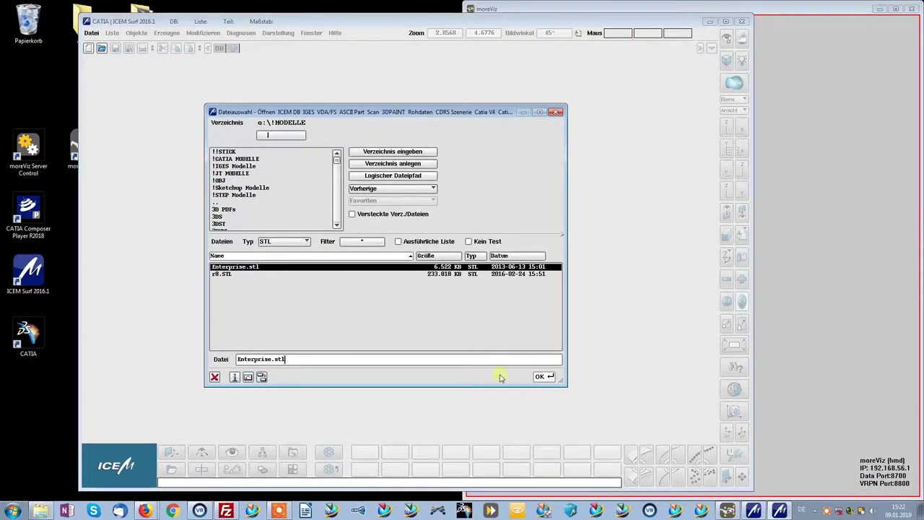
click(543, 377)
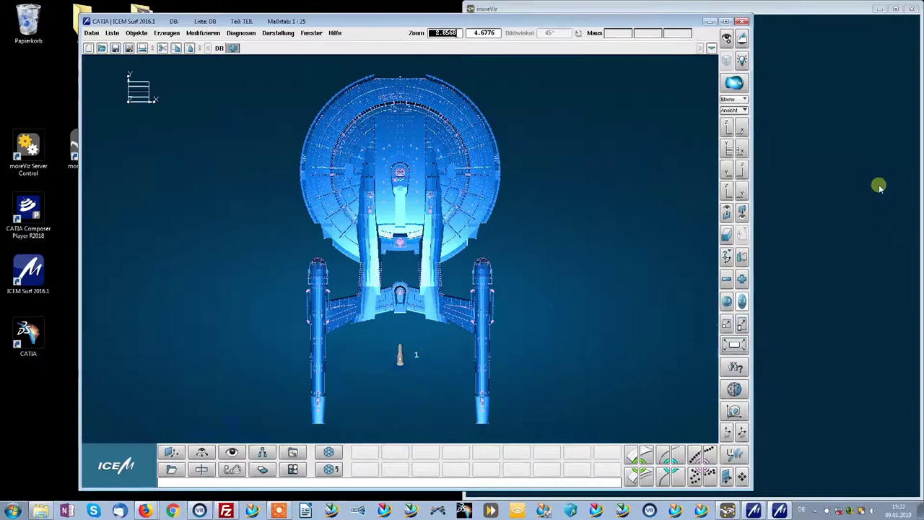
Set the ICEM Surf view to Perspektive Zentral (45°) and return to the moreViz view.
click(823, 154)
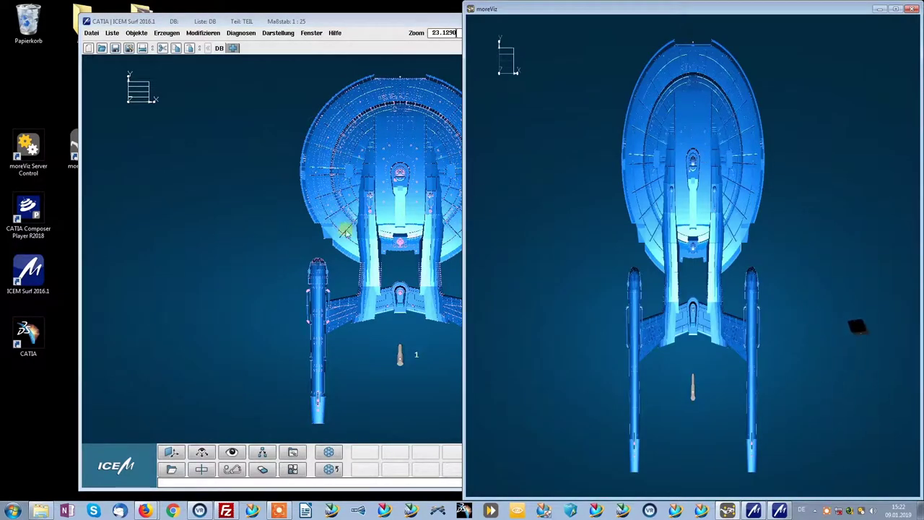
click(224, 273)
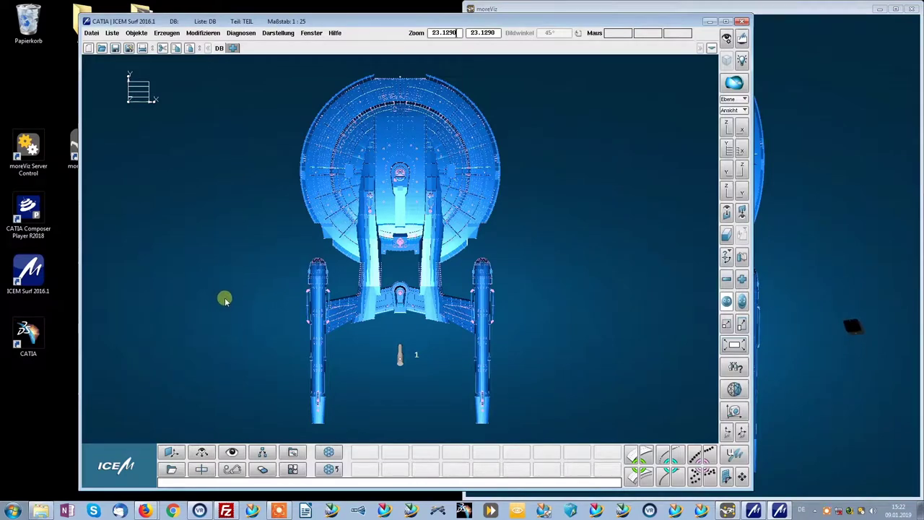
click(204, 451)
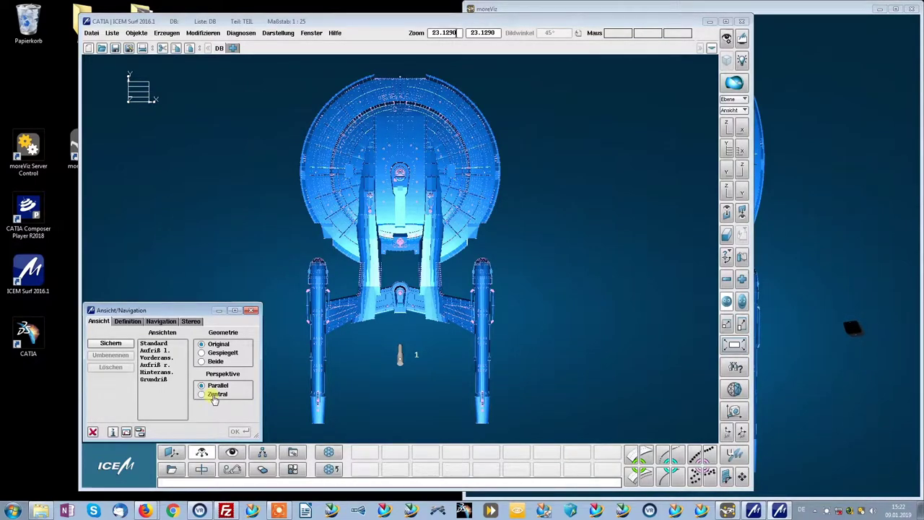
click(214, 396)
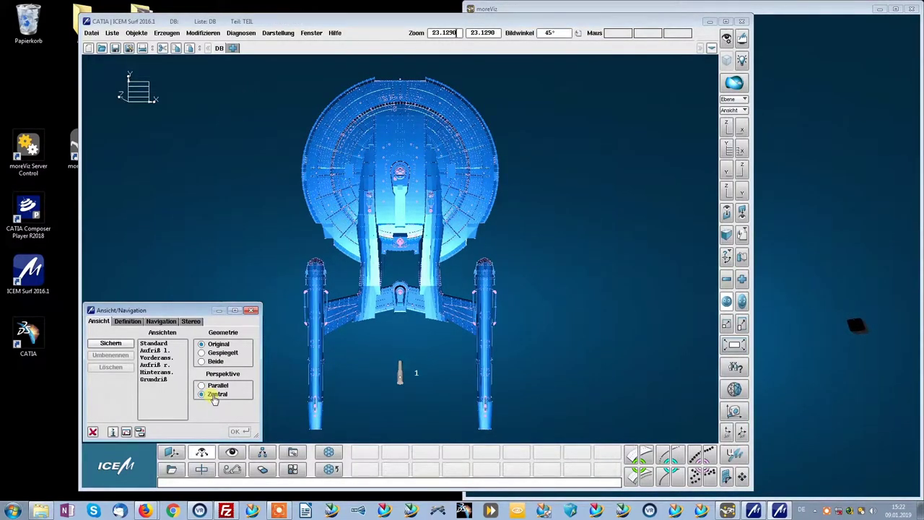
click(250, 312)
click(853, 218)
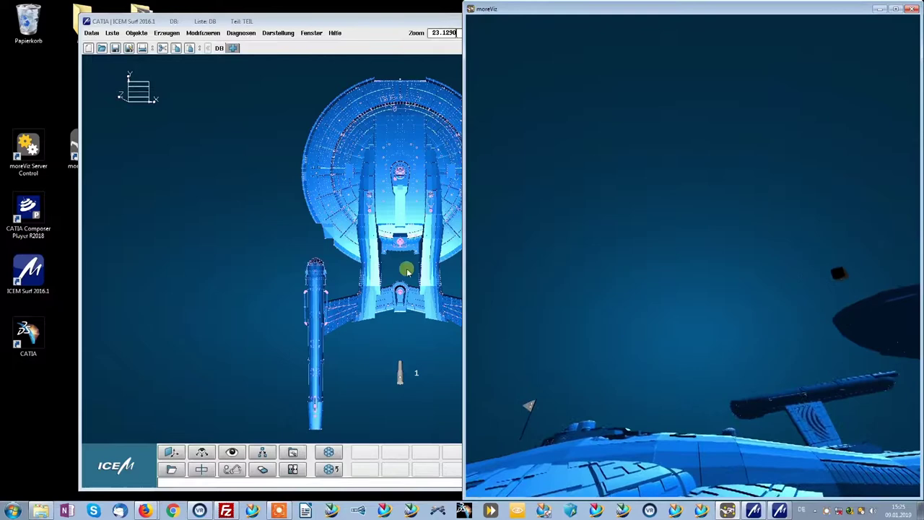
Tick Highlight in the ICEM Surf Darstelloptionen, then view the white-and-black ship in moreViz.
click(173, 142)
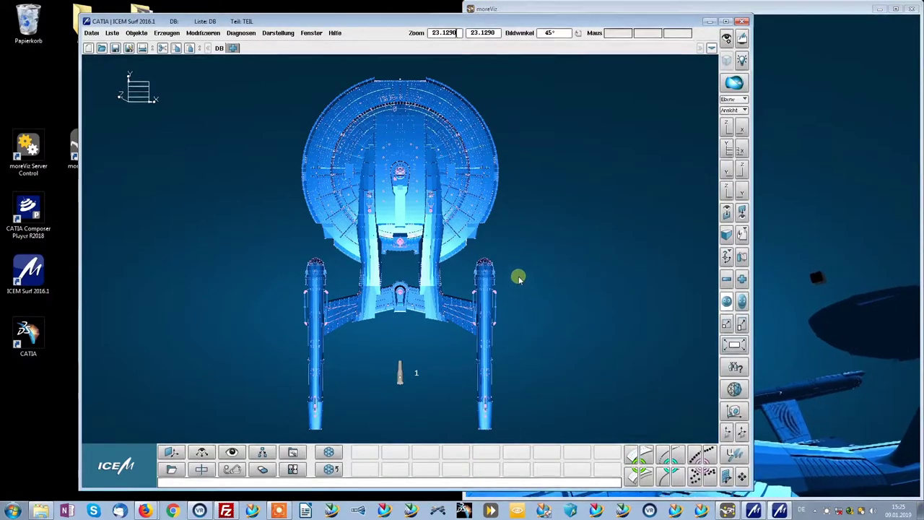
click(728, 37)
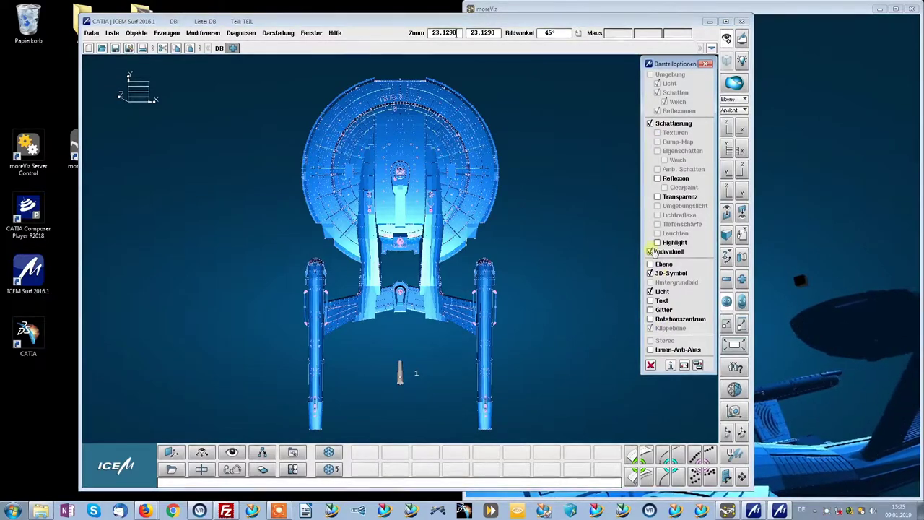
click(657, 242)
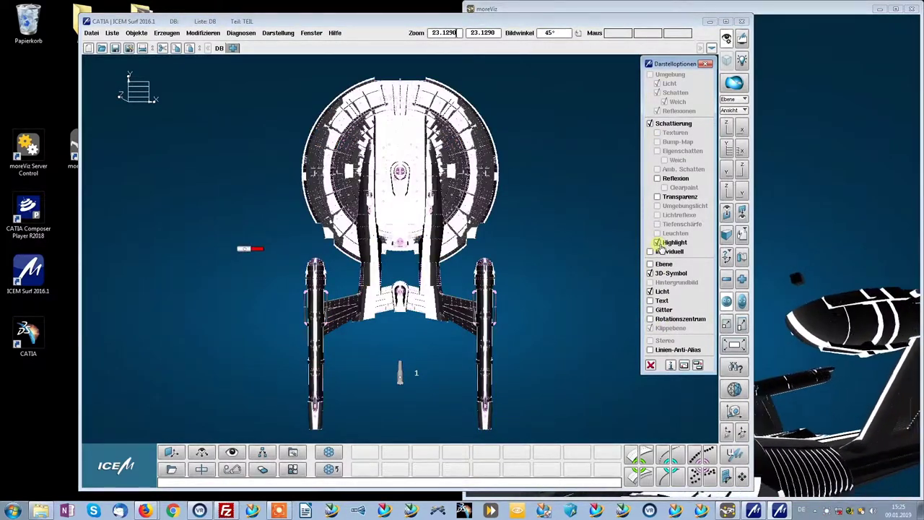
click(863, 192)
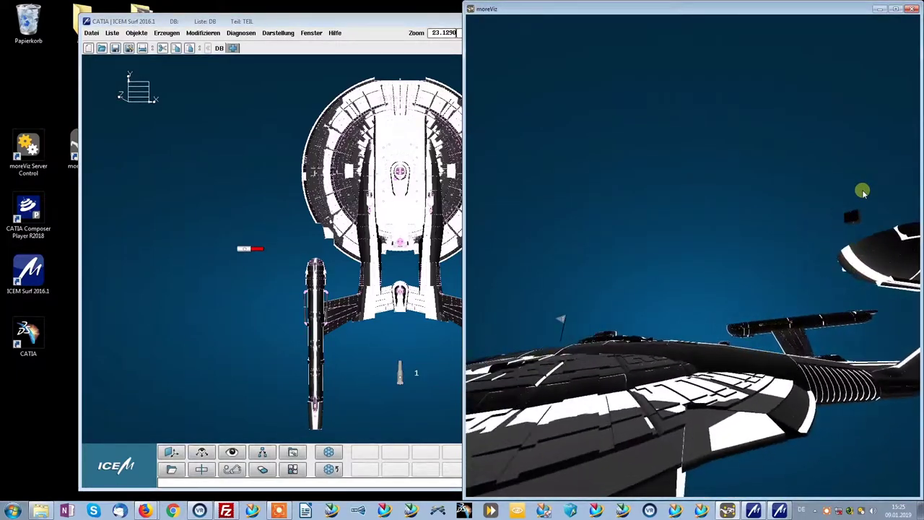